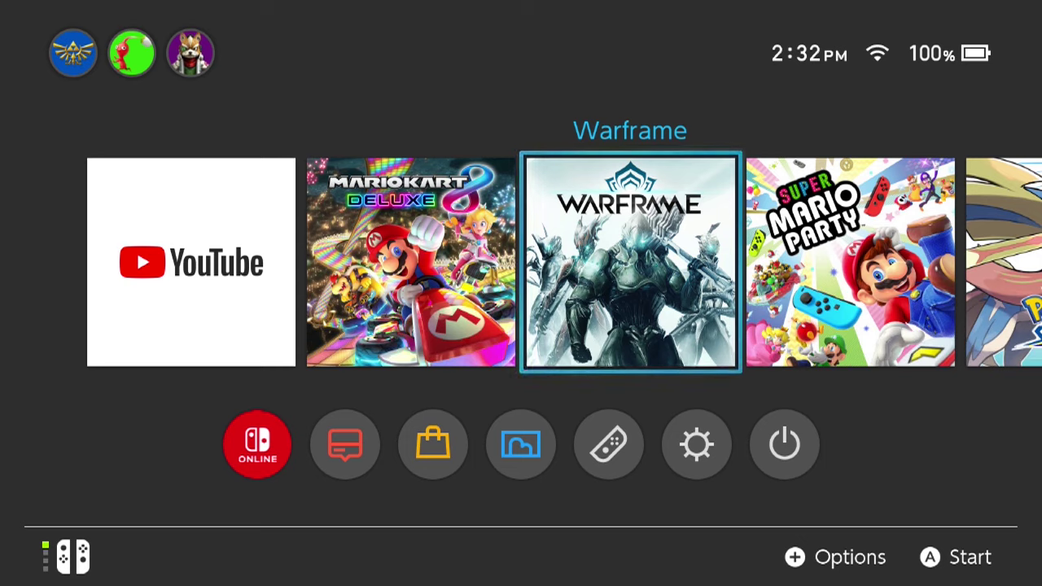
Open System Settings from the HOME Menu and go to Internet Settings
{"action": "key", "text": "Down"}
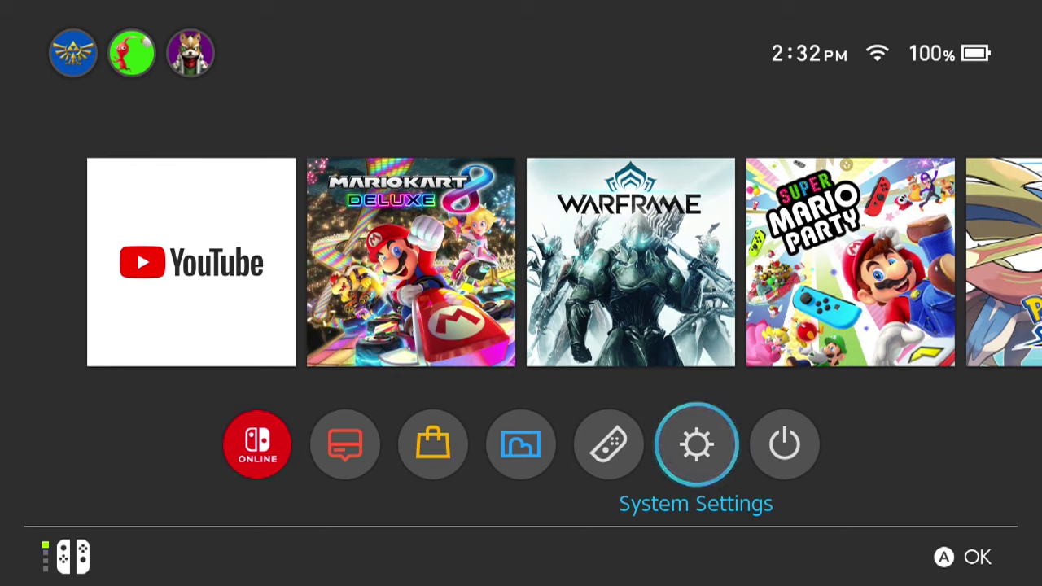
{"action": "key", "text": "Return"}
{"action": "key", "text": "Right"}
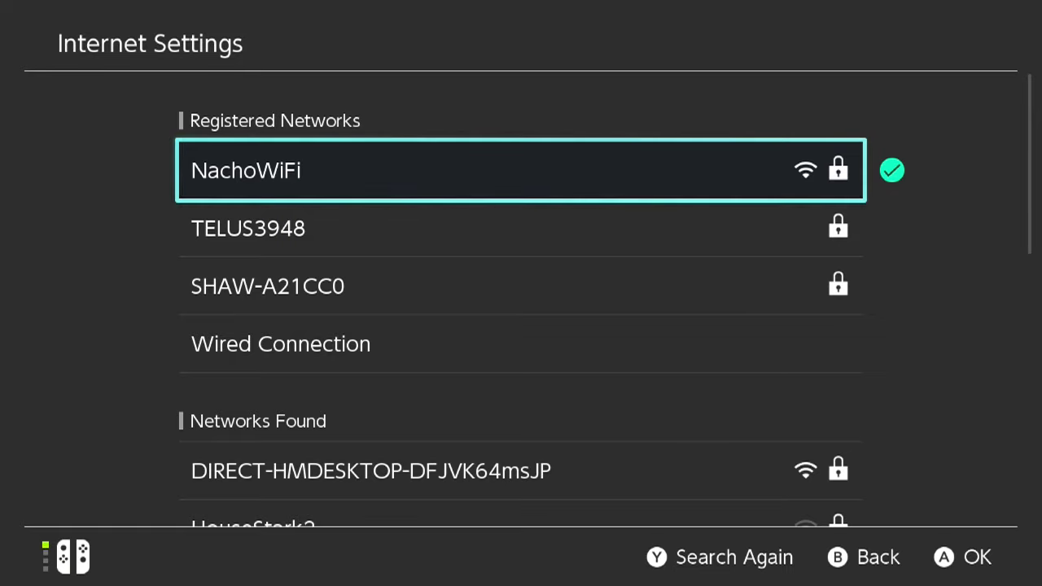
Open Change Settings for NachoWiFi and set its DNS Settings to Manual
{"action": "key", "text": "Return"}
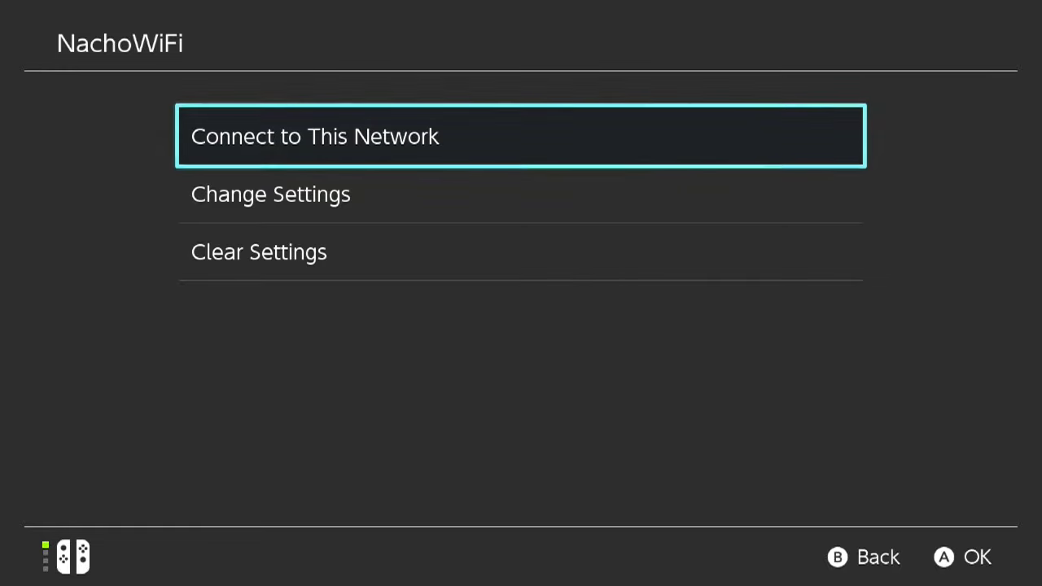
{"action": "key", "text": "Down"}
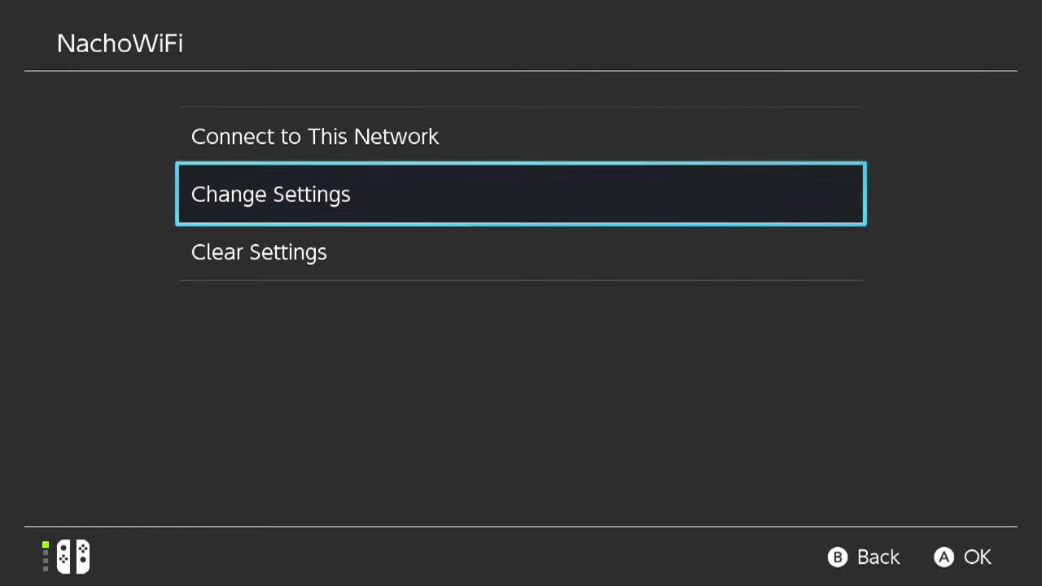
{"action": "key", "text": "Return"}
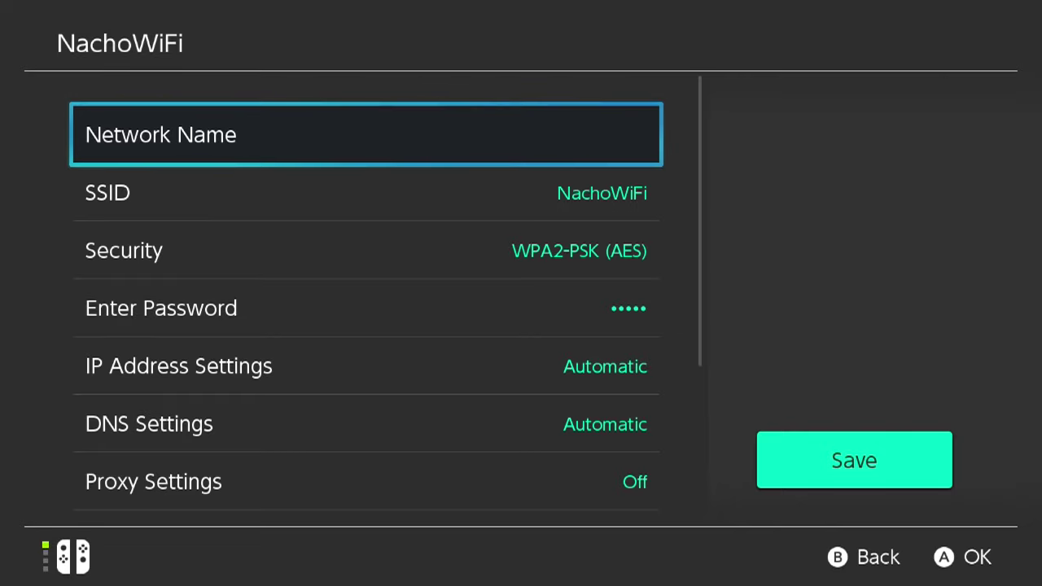
{"action": "key", "text": "Down"}
{"action": "key", "text": "Down"}
{"action": "key", "text": "Down"}
{"action": "key", "text": "Down"}
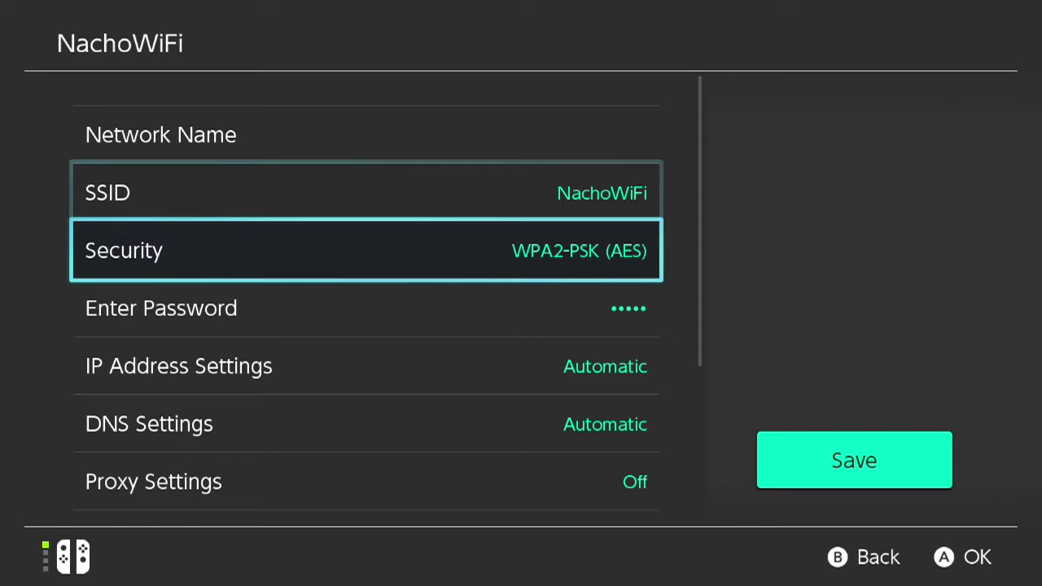
{"action": "key", "text": "Down"}
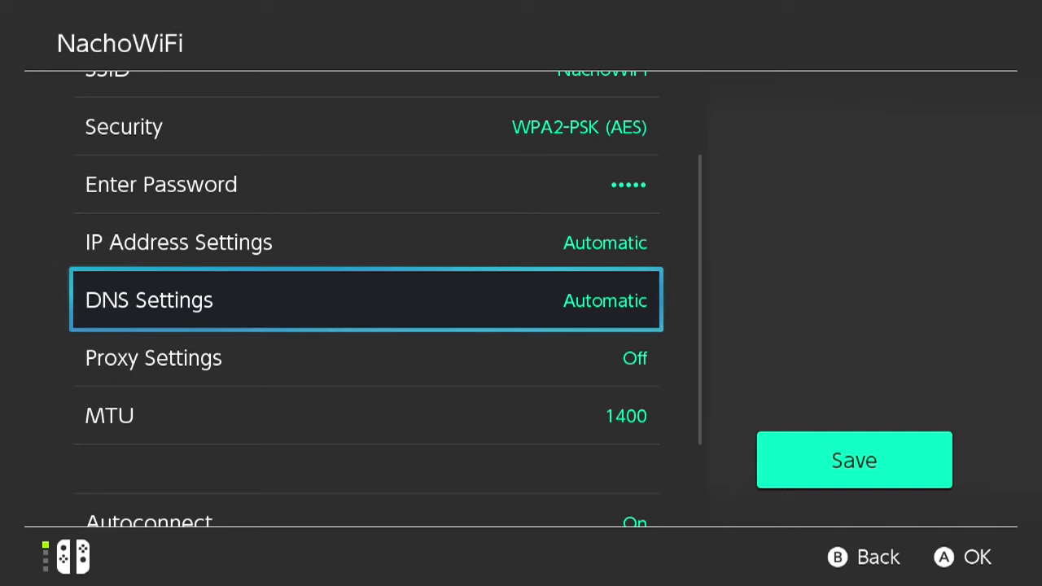
{"action": "key", "text": "Return"}
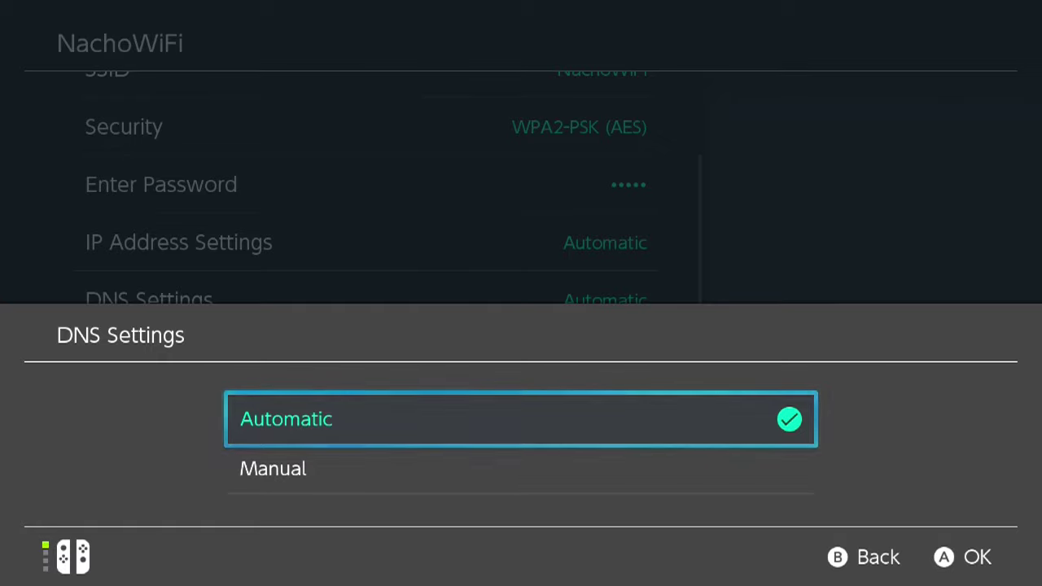
{"action": "key", "text": "Down"}
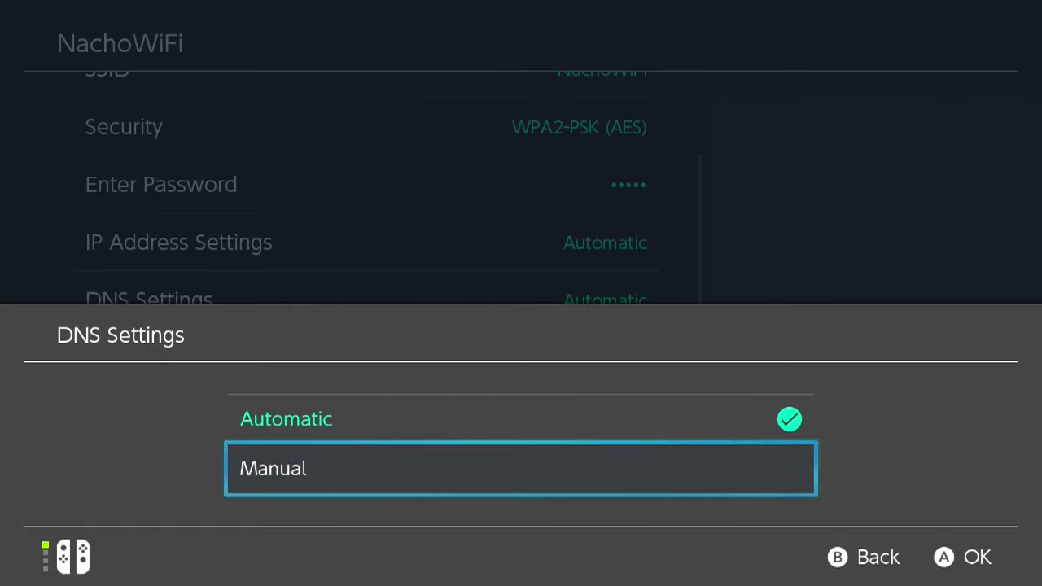
{"action": "key", "text": "Return"}
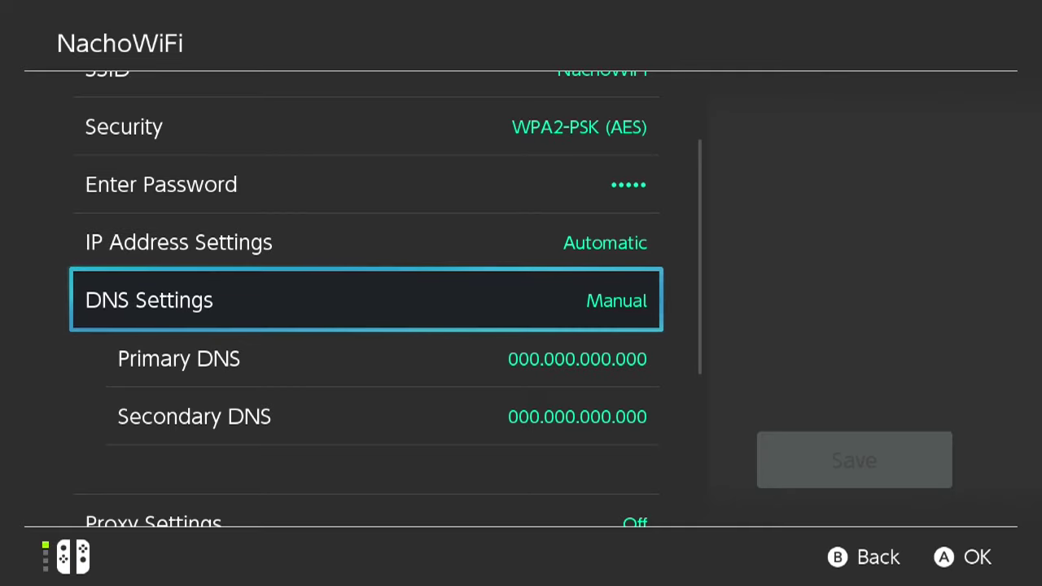
Enter 045.055.142.122 as the Primary DNS on the on-screen keypad
{"action": "key", "text": "Down"}
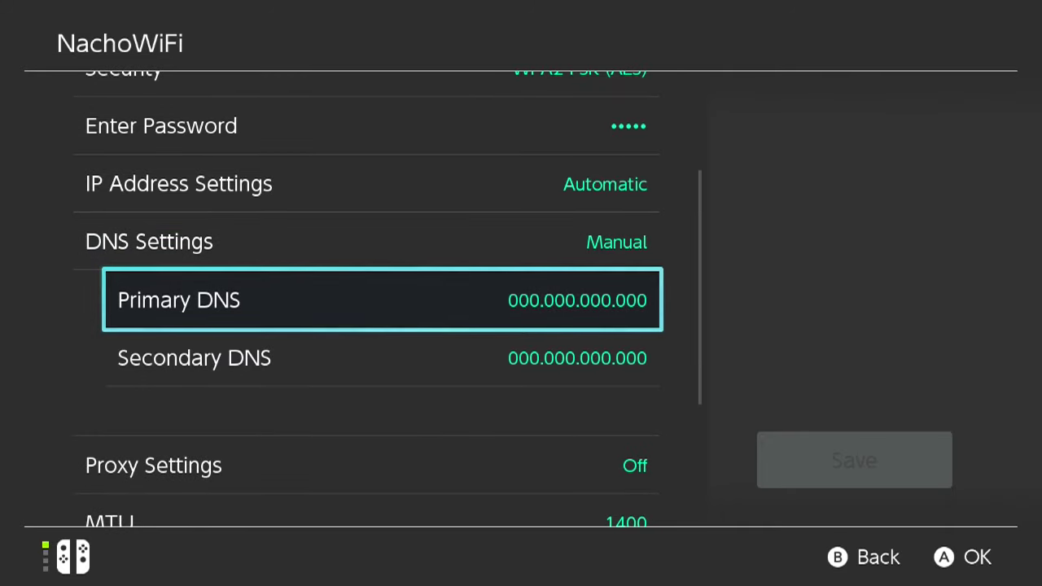
{"action": "key", "text": "Return"}
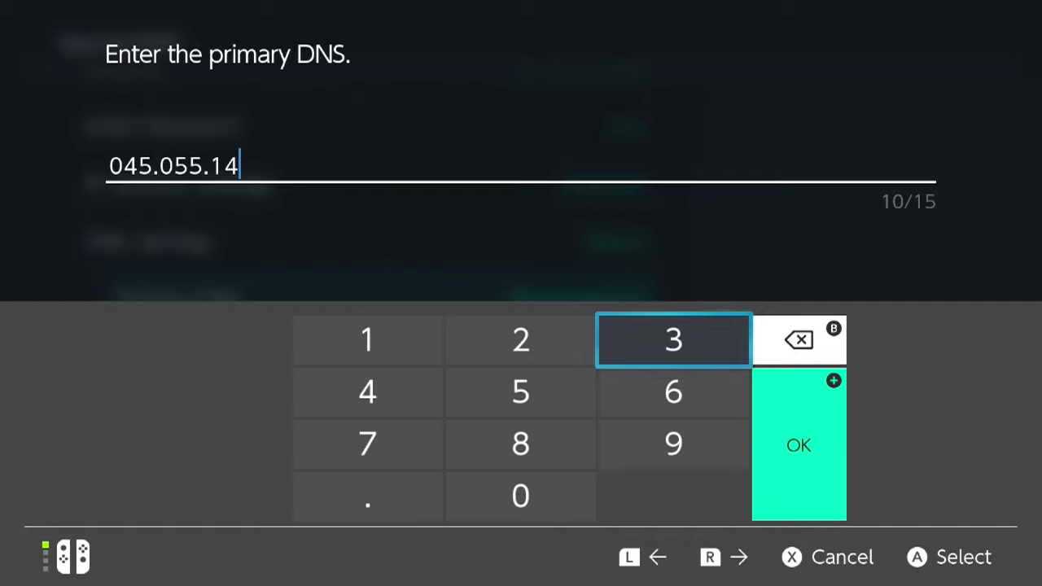
{"action": "key", "text": "Left"}
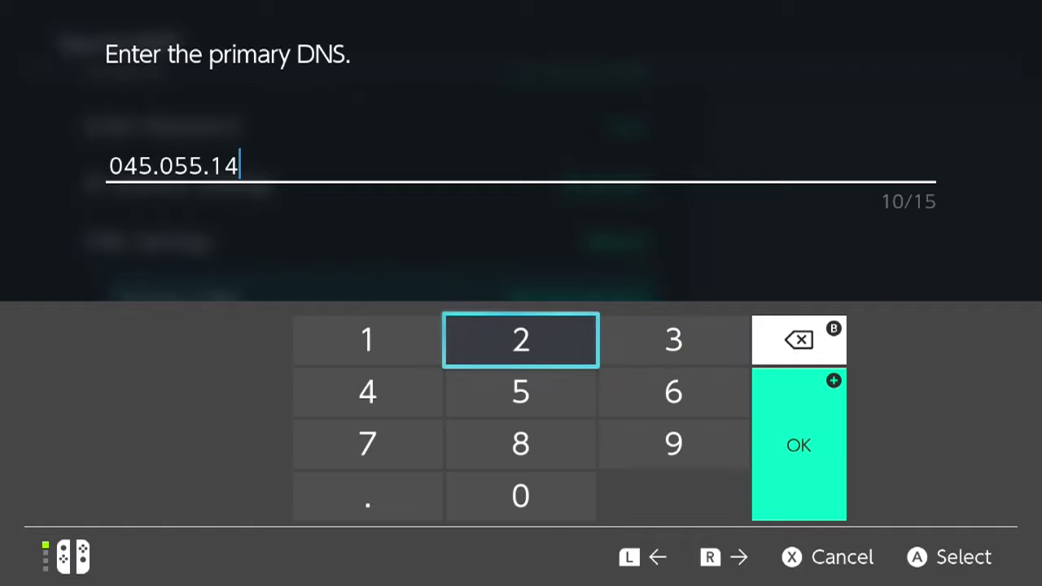
{"action": "type", "text": "2"}
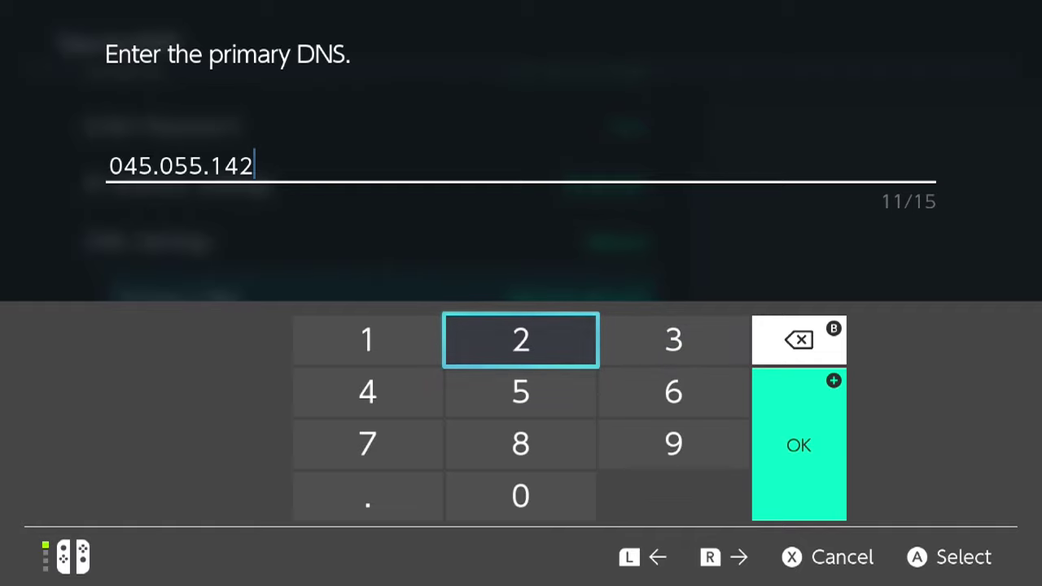
{"action": "key", "text": "Down"}
{"action": "key", "text": "Down"}
{"action": "key", "text": "Down"}
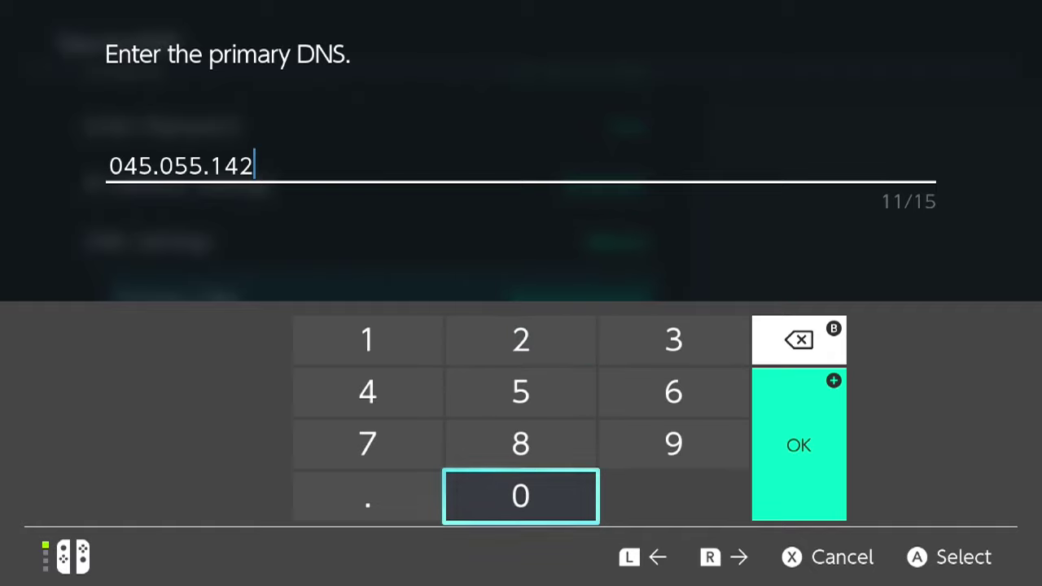
{"action": "key", "text": "Left"}
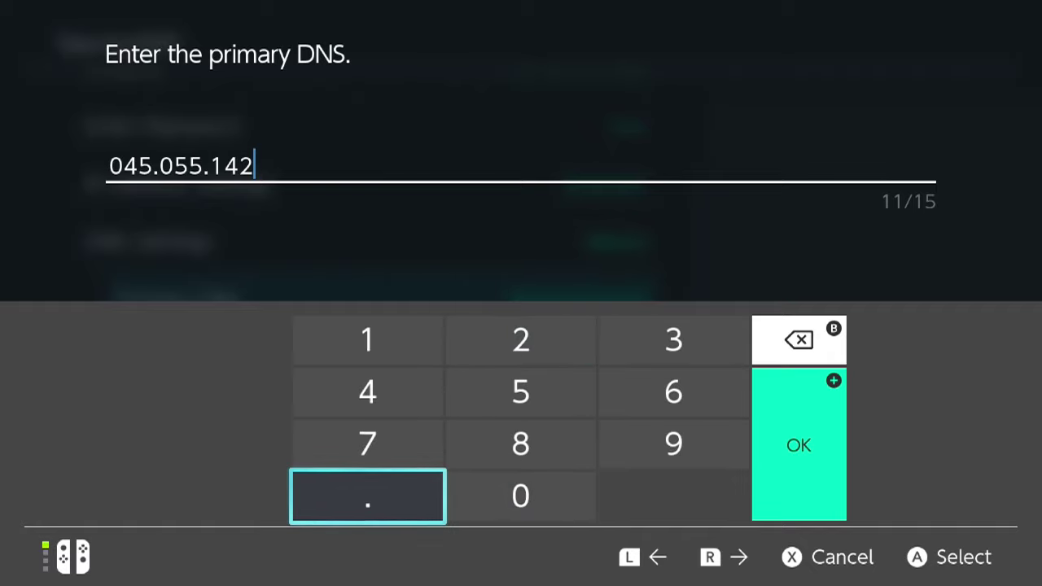
{"action": "type", "text": "."}
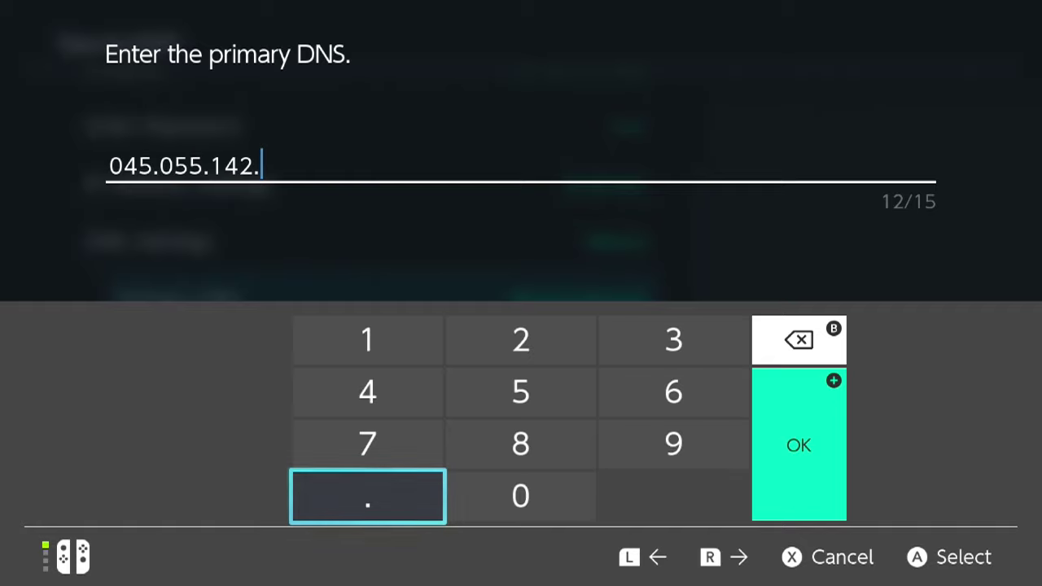
{"action": "key", "text": "Up"}
{"action": "key", "text": "Up"}
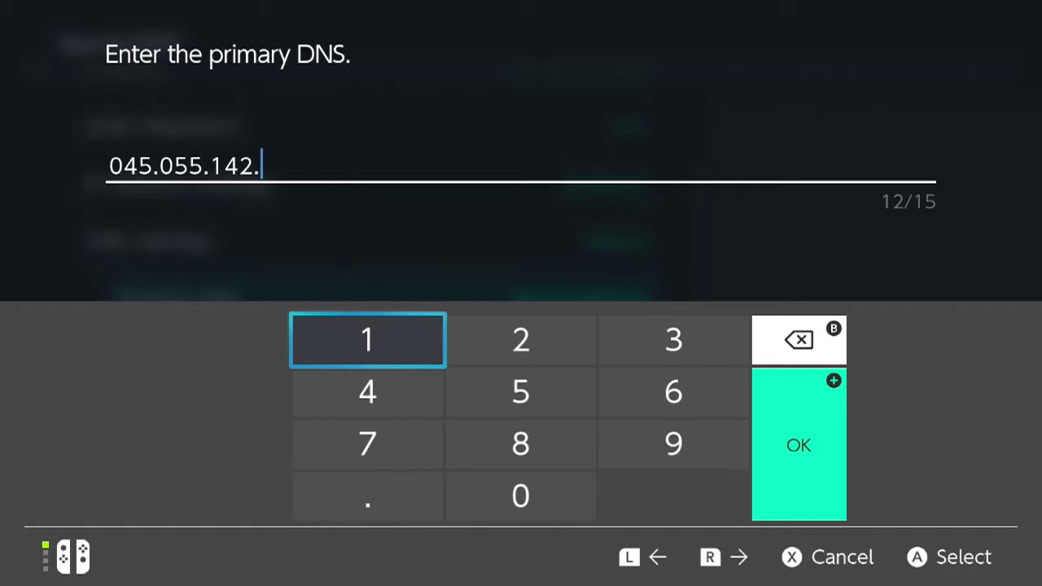
{"action": "type", "text": "1"}
{"action": "key", "text": "Right"}
{"action": "type", "text": "22"}
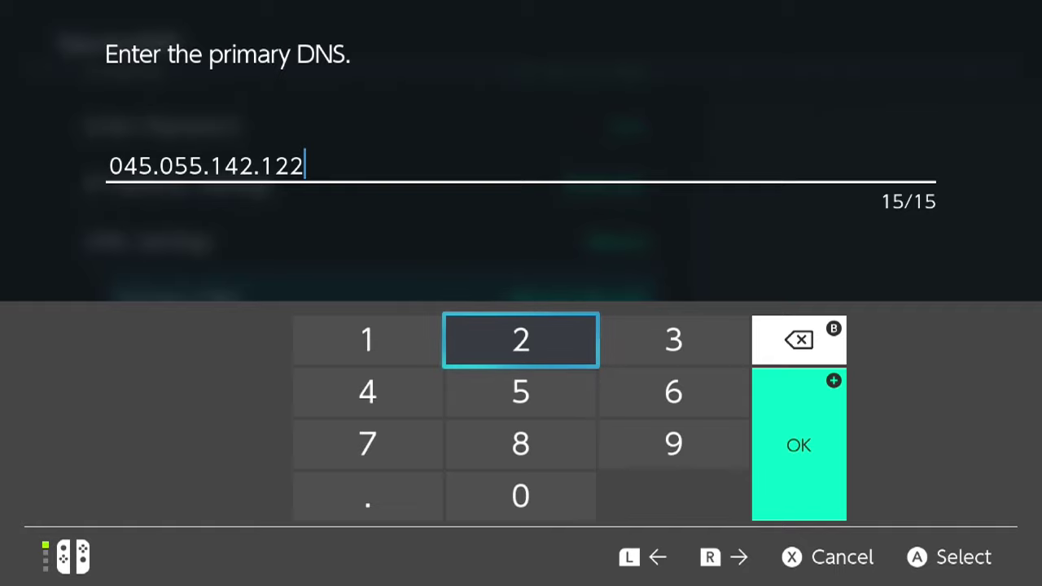
{"action": "key", "text": "Right"}
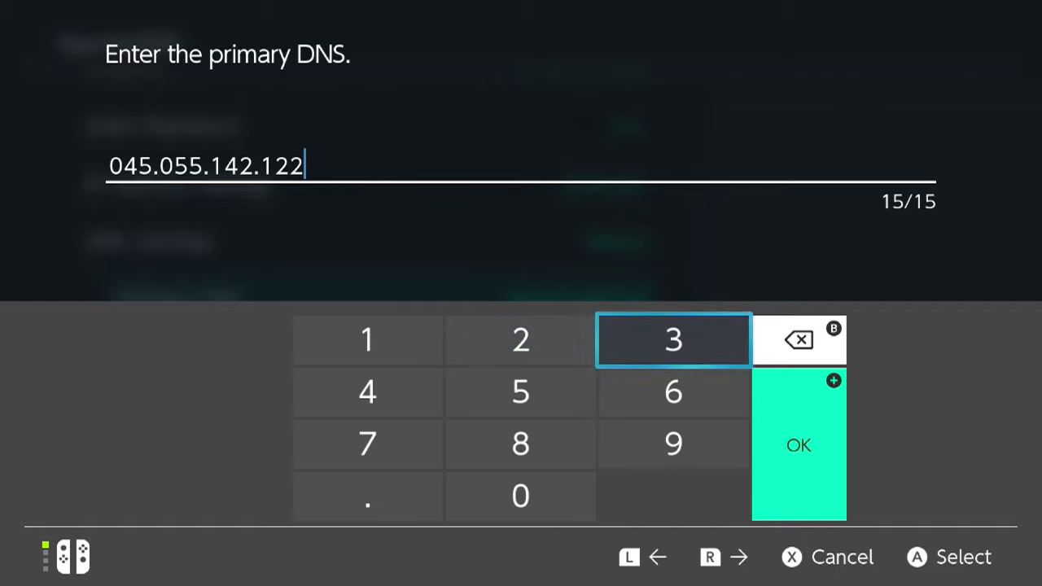
{"action": "key", "text": "Down"}
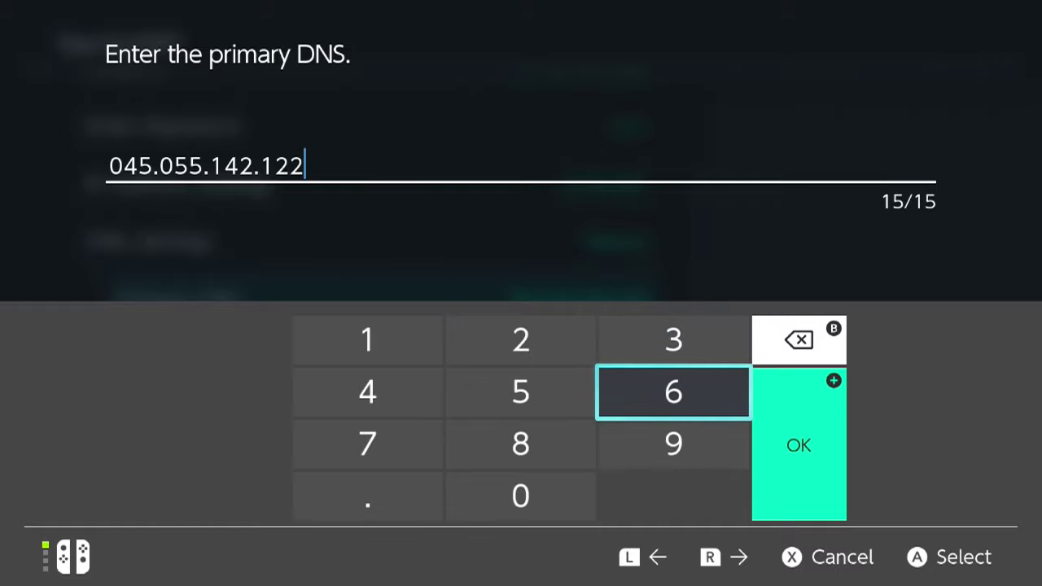
{"action": "key", "text": "Right"}
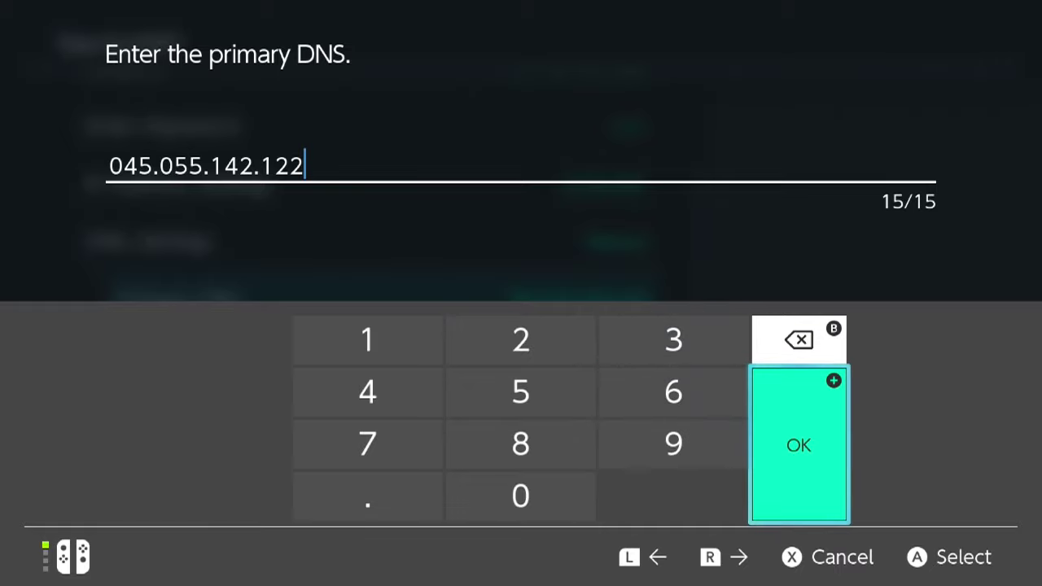
Accept 045.055.142.122 as Primary DNS and save NachoWiFi's network settings
{"action": "key", "text": "Return"}
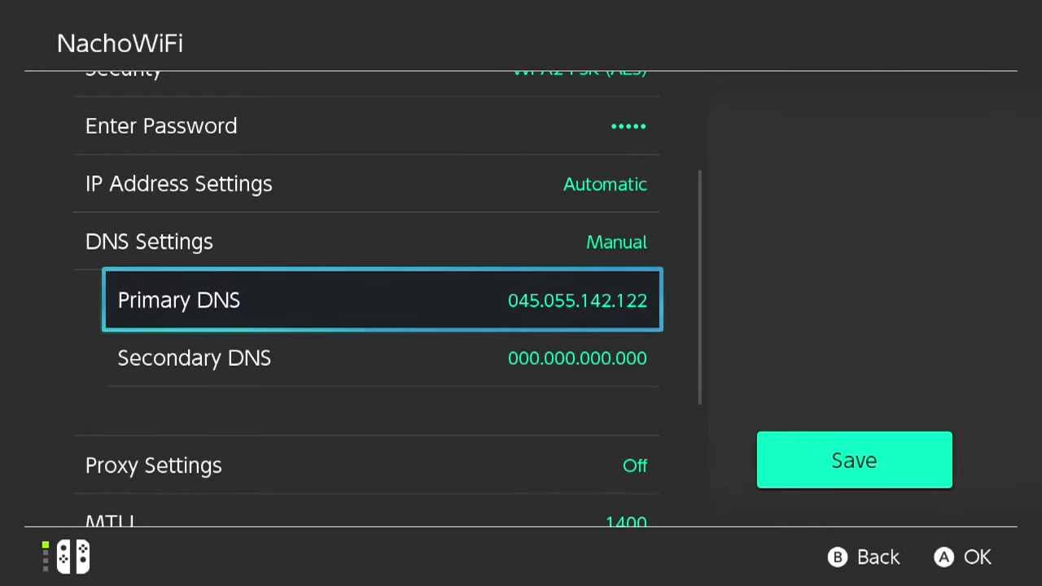
{"action": "key", "text": "Right"}
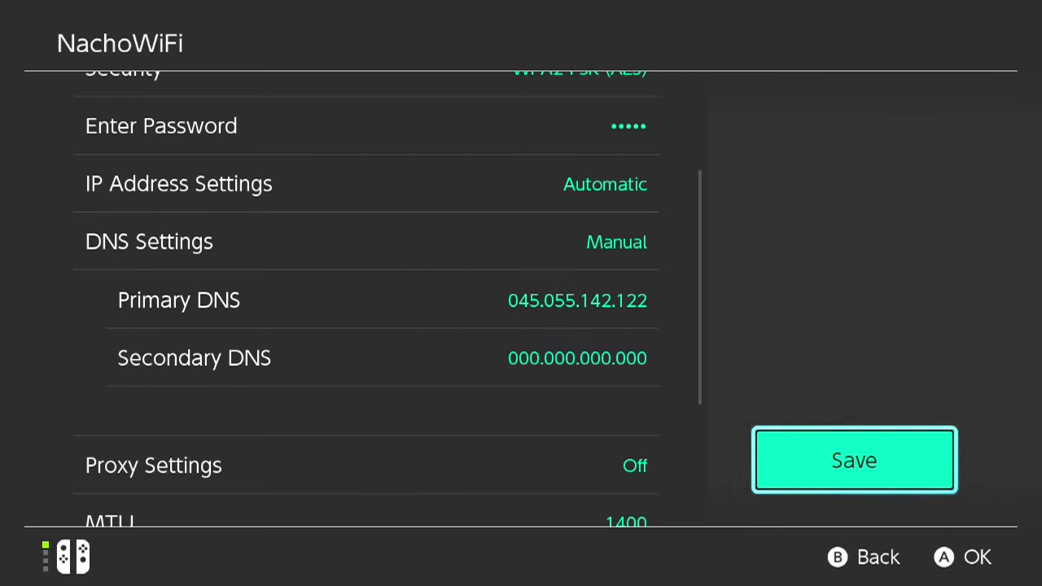
{"action": "key", "text": "Return"}
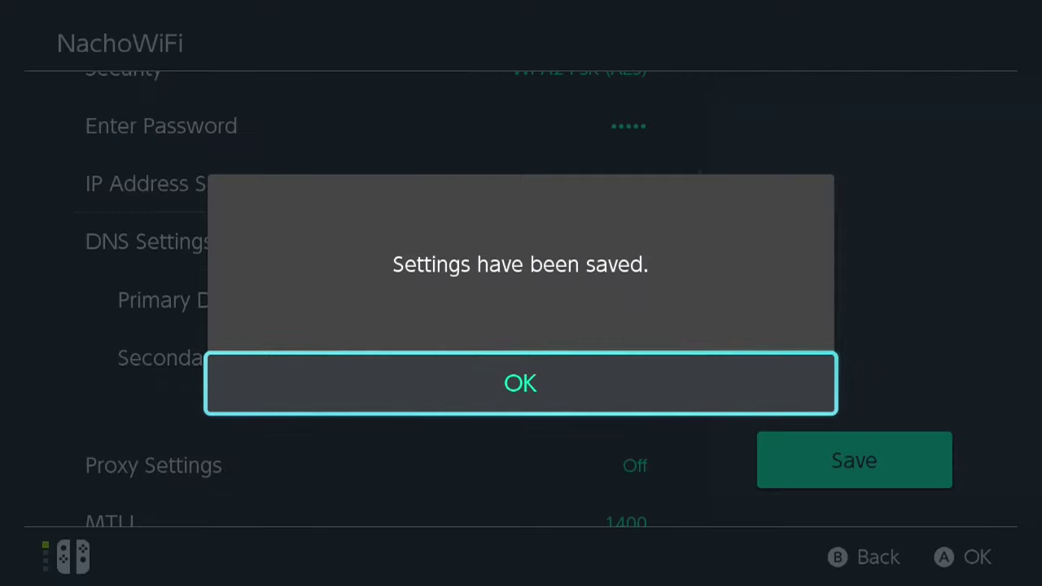
Dismiss the saved notice and connect to NachoWiFi, reaching the SwitchBru DNS welcome page
{"action": "key", "text": "Return"}
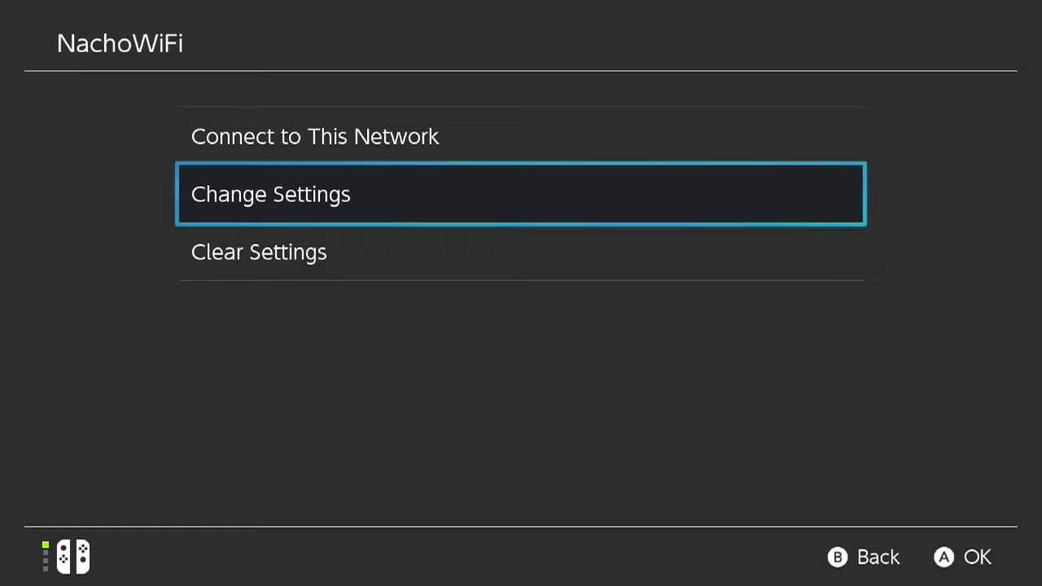
{"action": "key", "text": "Up"}
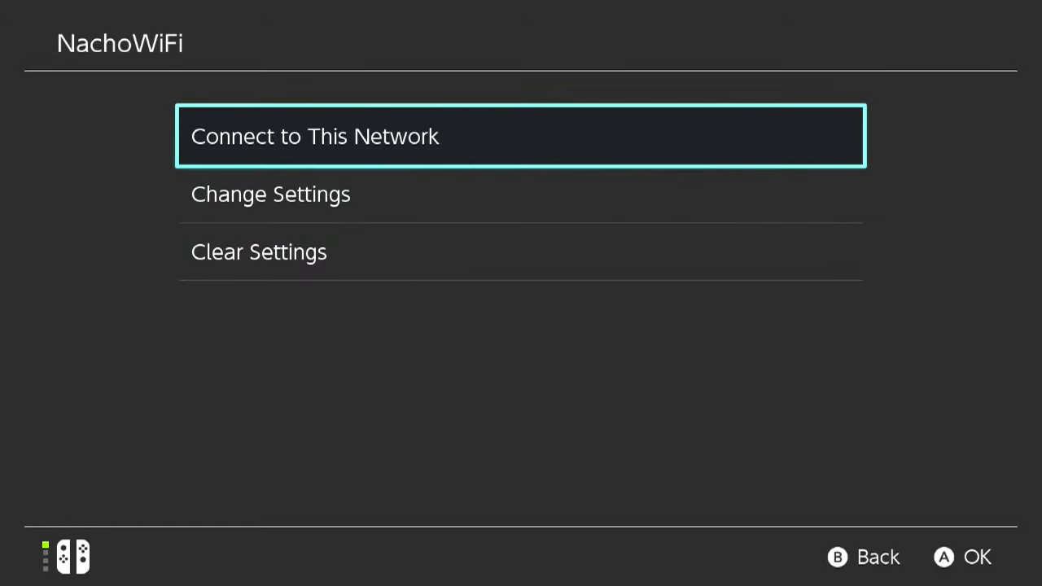
{"action": "key", "text": "Return"}
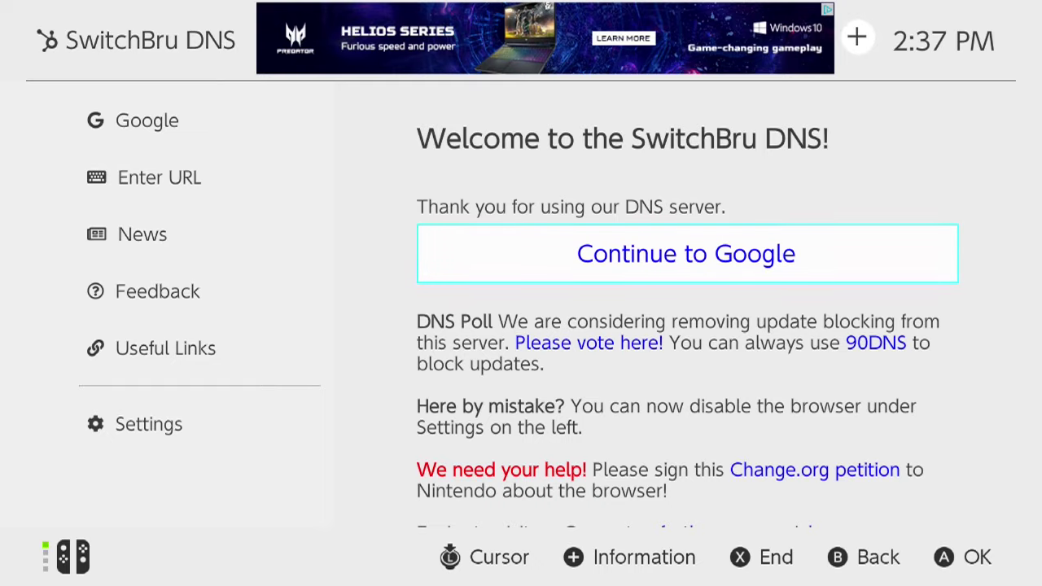
Continue from the SwitchBru DNS welcome page to Google
{"action": "key", "text": "Return"}
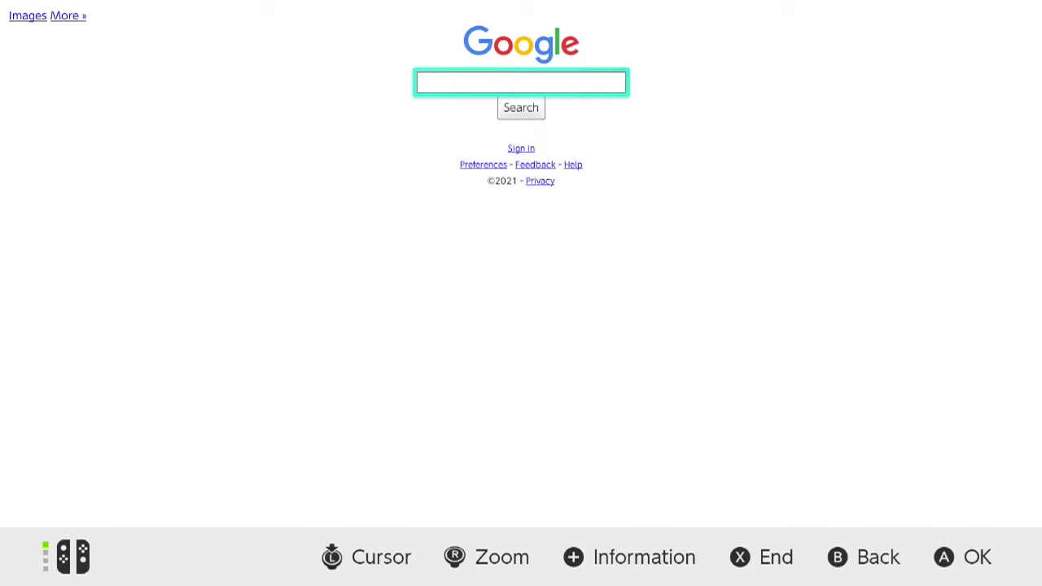
Search Google for 'reddit' via the keyboard suggestion, opening Reddit's front page
{"action": "key", "text": "Return"}
{"action": "key", "text": "Right"}
{"action": "key", "text": "Right"}
{"action": "key", "text": "Right"}
{"action": "key", "text": "Right"}
{"action": "key", "text": "Right"}
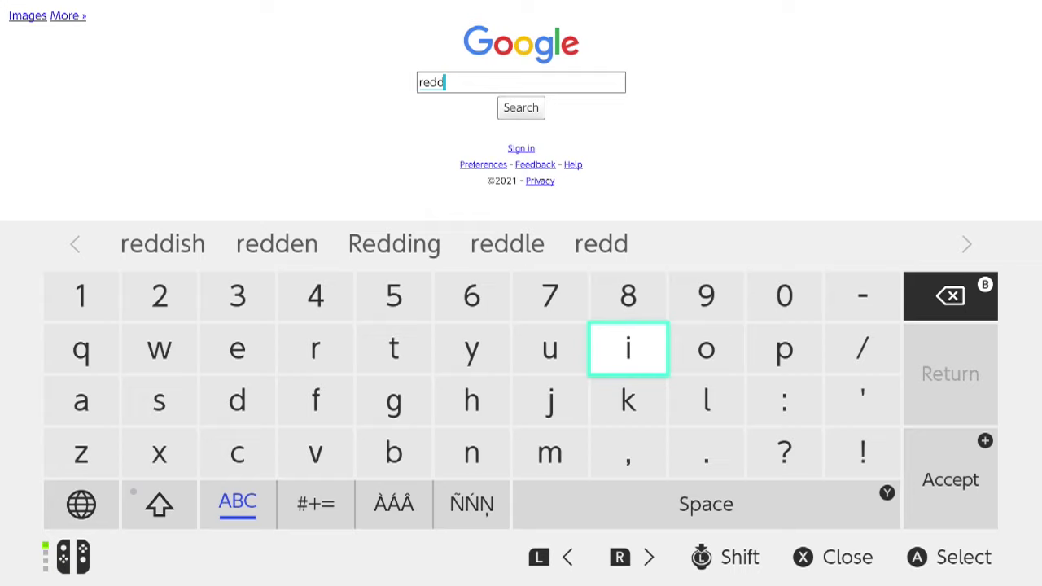
{"action": "type", "text": "i"}
{"action": "key", "text": "Left"}
{"action": "key", "text": "Left"}
{"action": "key", "text": "Left"}
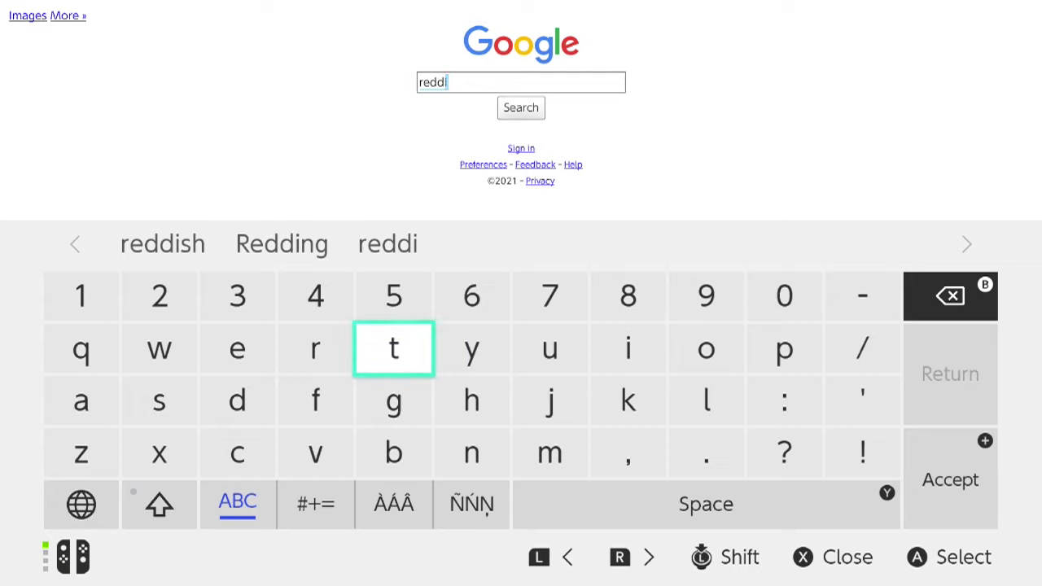
{"action": "type", "text": "t"}
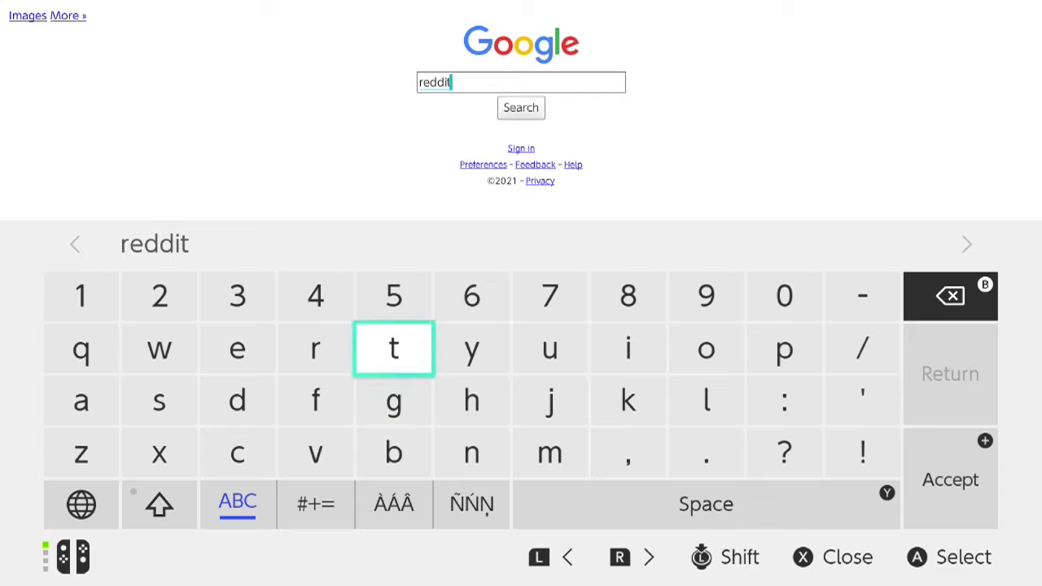
{"action": "key", "text": "Up"}
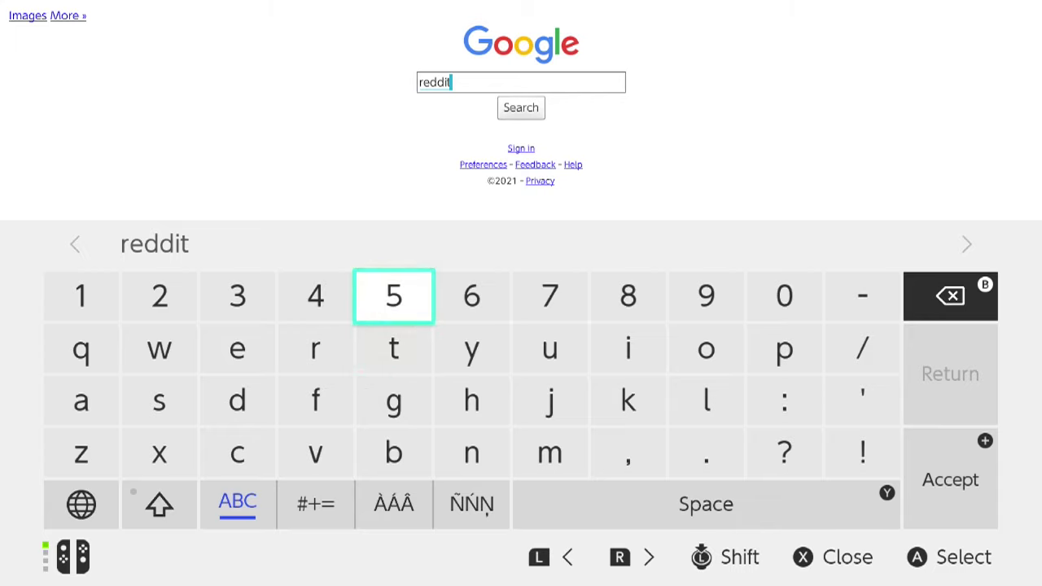
{"action": "key", "text": "Up"}
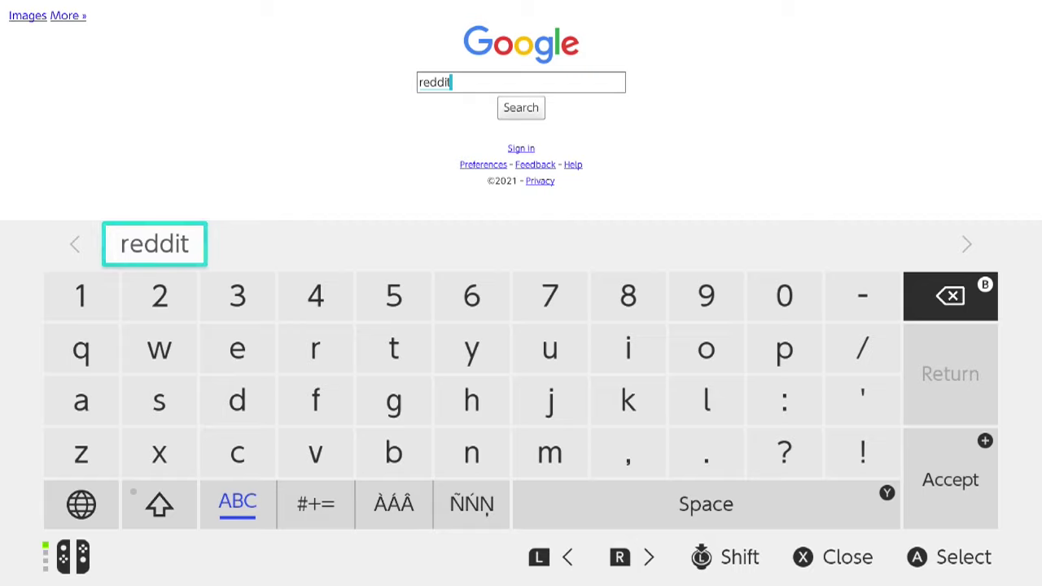
{"action": "key", "text": "Return"}
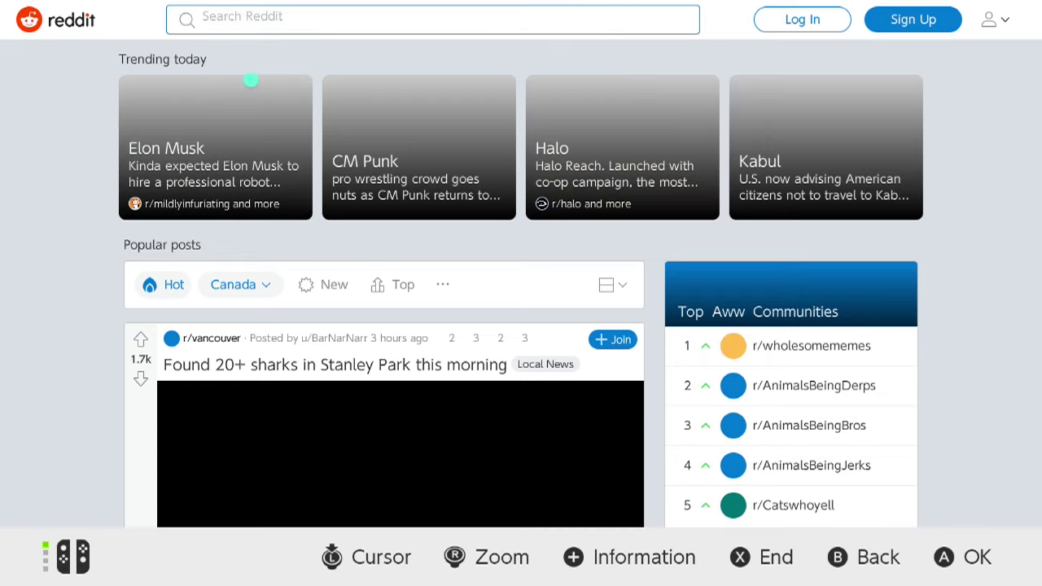
Close the web browser and bring up NachoWiFi's network options in Internet Settings
{"action": "key", "text": "x"}
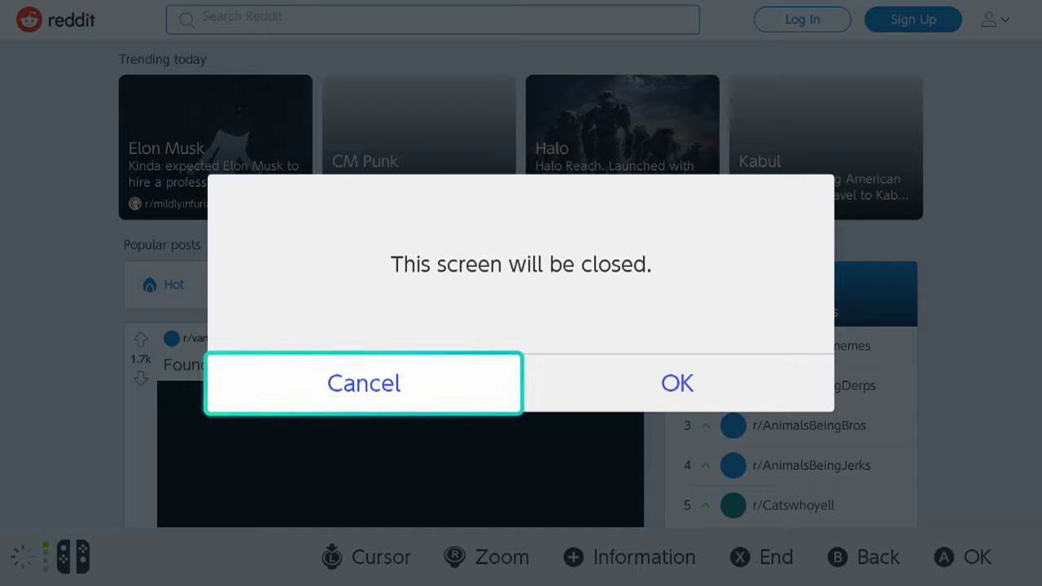
{"action": "key", "text": "Right"}
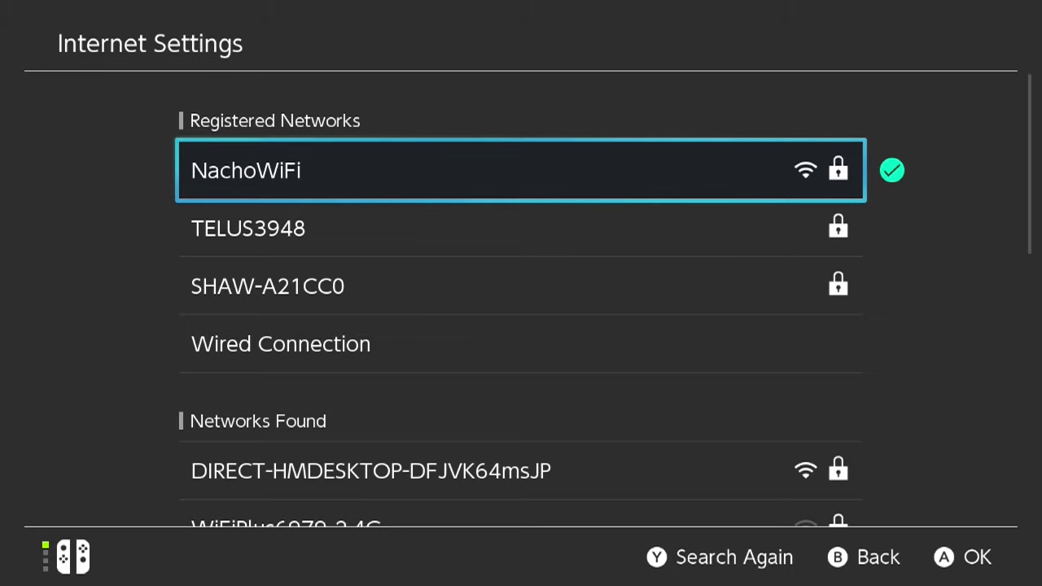
{"action": "key", "text": "Return"}
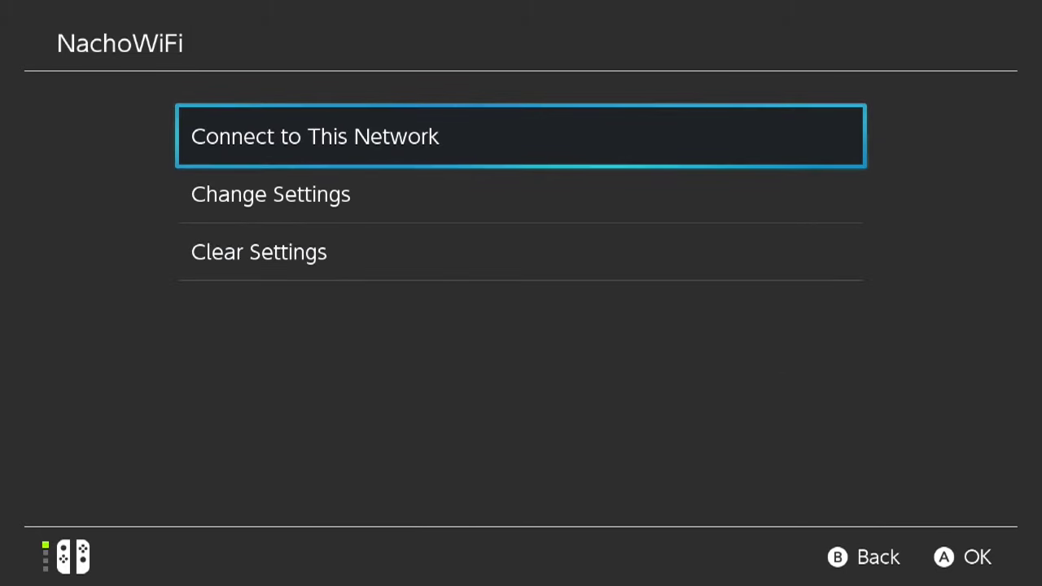
{"action": "key", "text": "Down"}
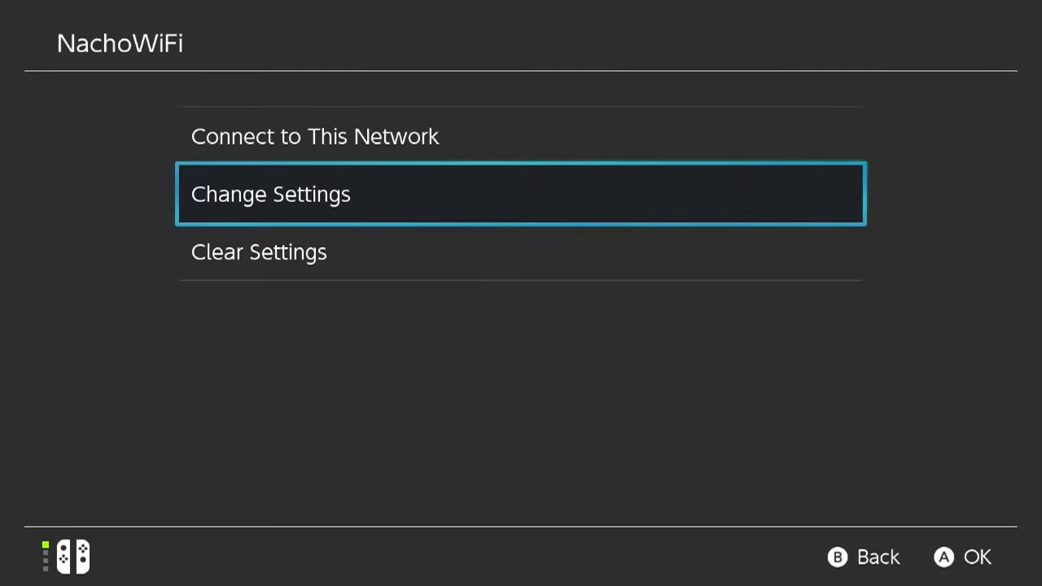
Open Change Settings for NachoWiFi and set DNS Settings back to Automatic
{"action": "key", "text": "Return"}
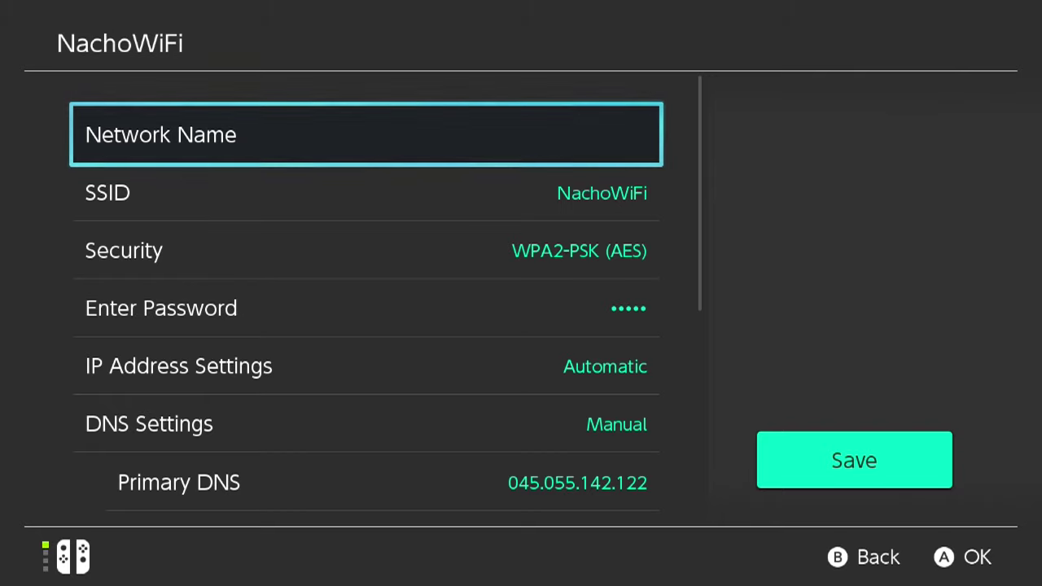
{"action": "key", "text": "Down"}
{"action": "key", "text": "Down"}
{"action": "key", "text": "Down"}
{"action": "key", "text": "Down"}
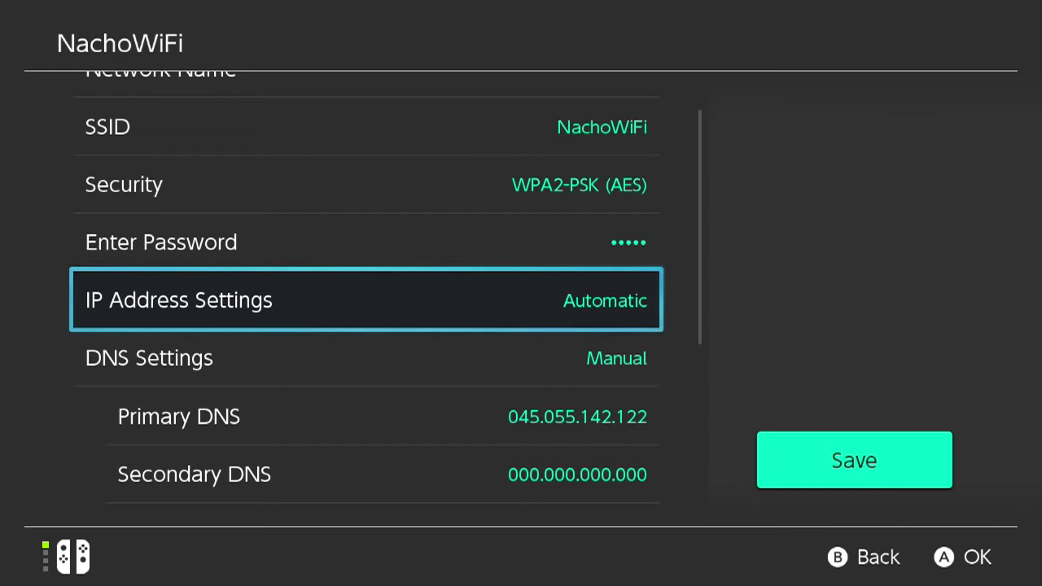
{"action": "key", "text": "Down"}
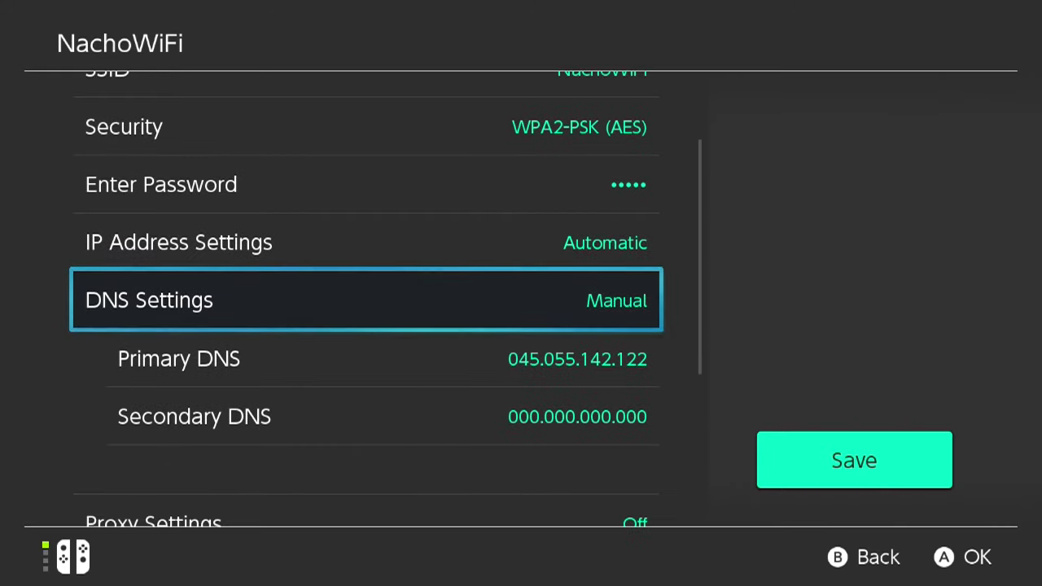
{"action": "key", "text": "Return"}
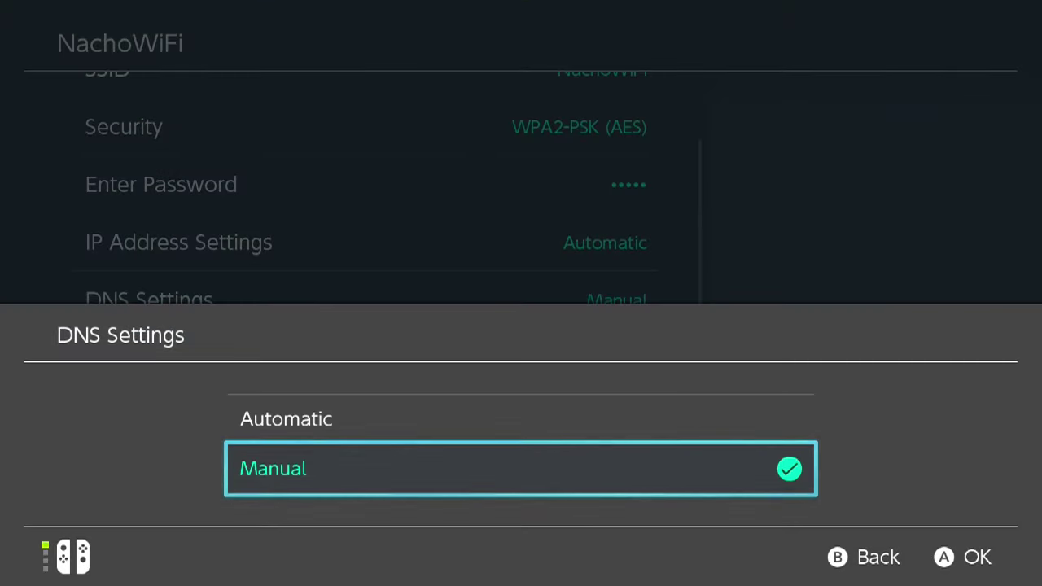
{"action": "key", "text": "Up"}
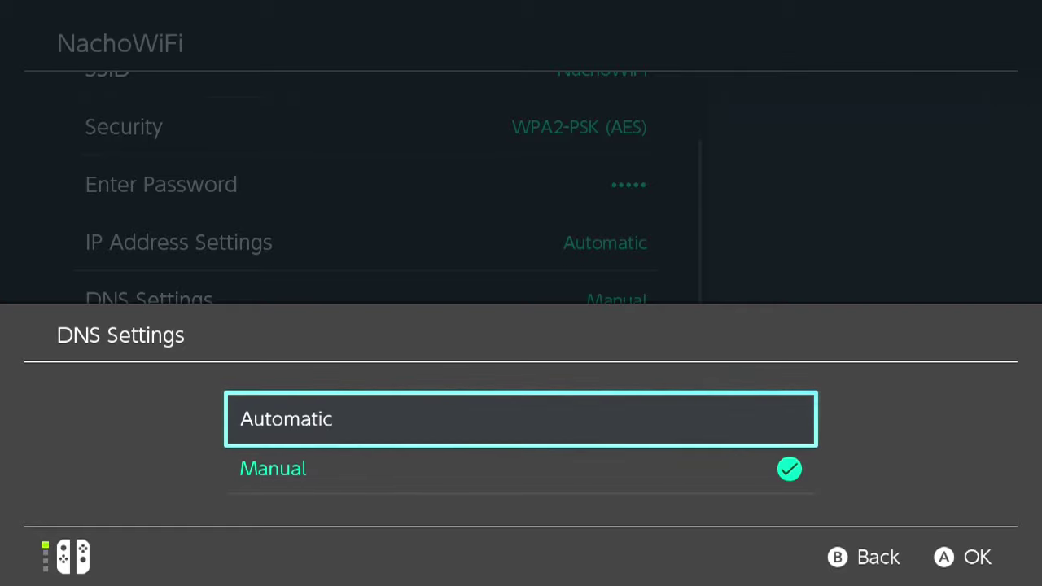
{"action": "key", "text": "Return"}
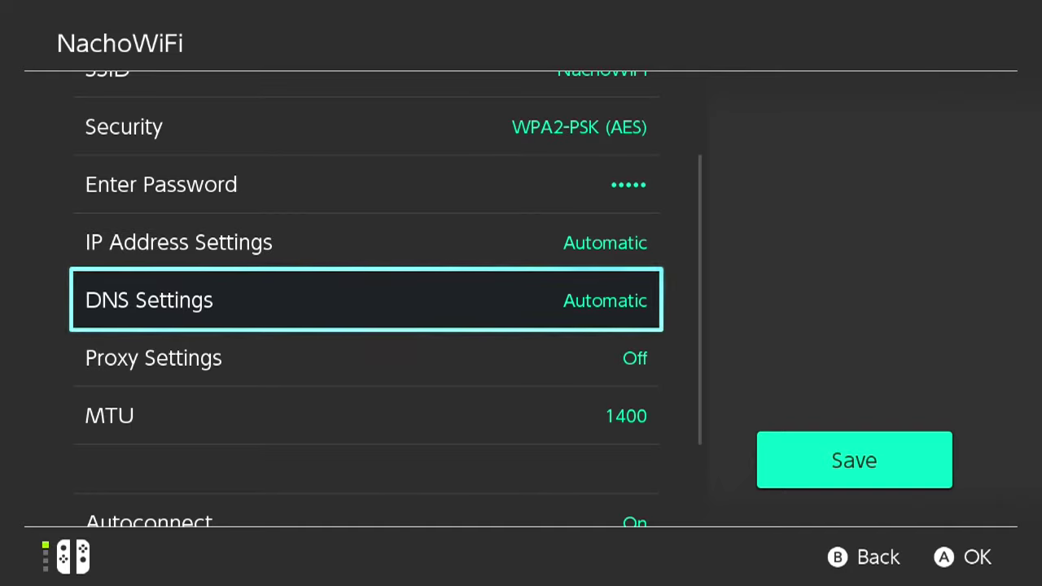
Save NachoWiFi's Automatic DNS settings, dismiss the confirmation, and return to the HOME Menu
{"action": "key", "text": "Right"}
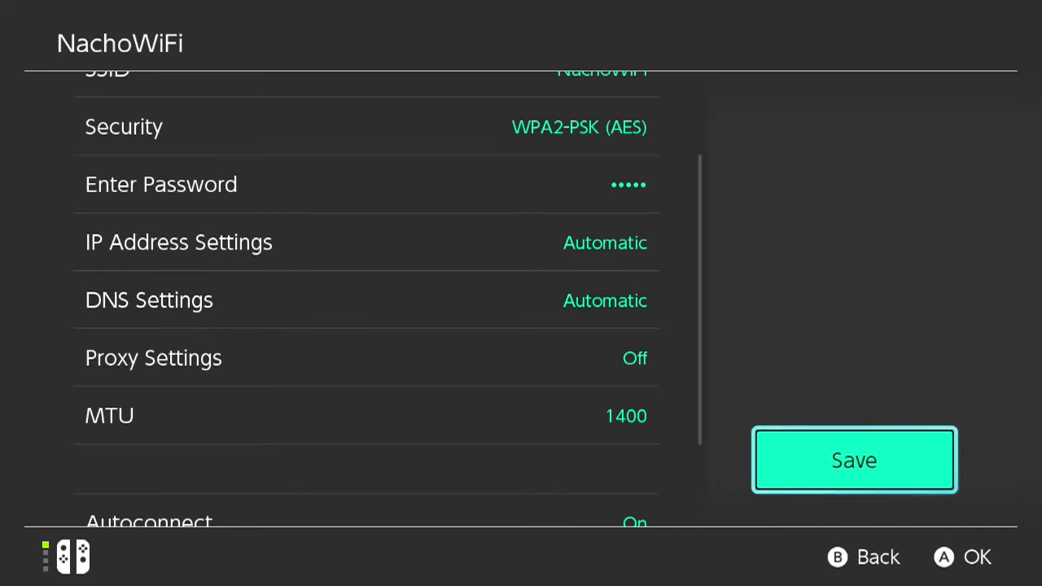
{"action": "key", "text": "Return"}
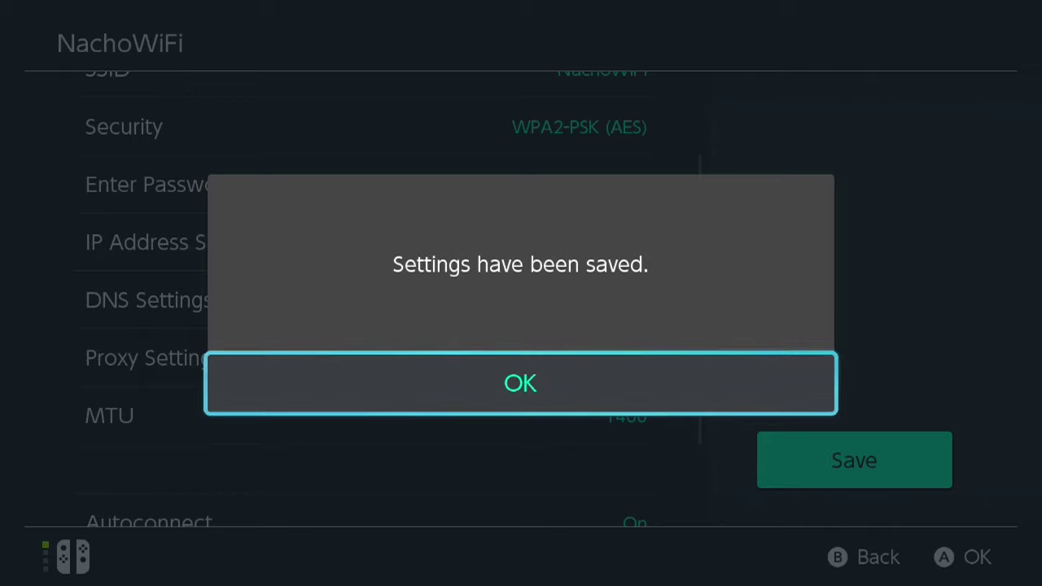
{"action": "key", "text": "Return"}
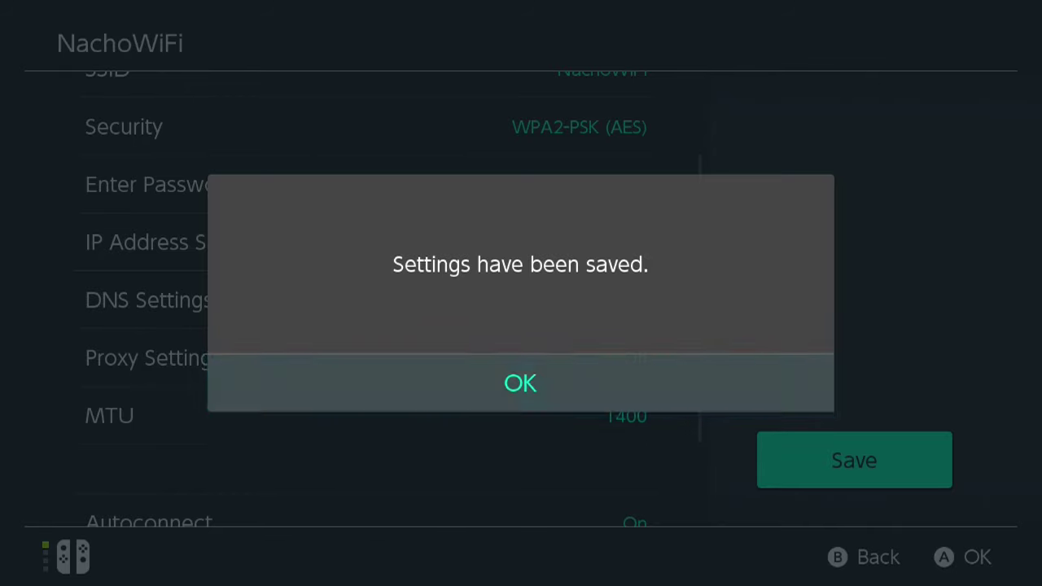
{"action": "key", "text": "Home"}
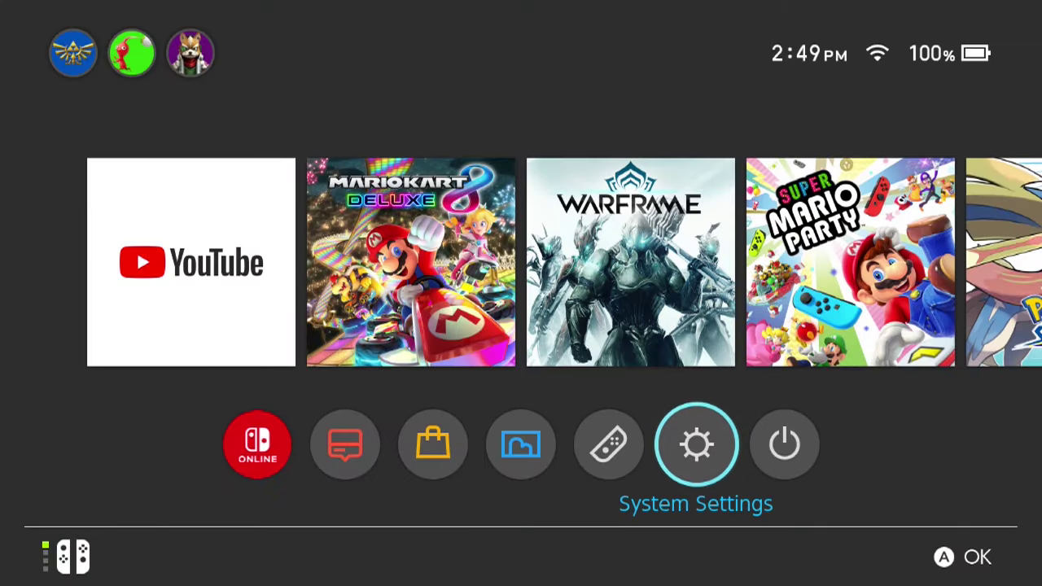